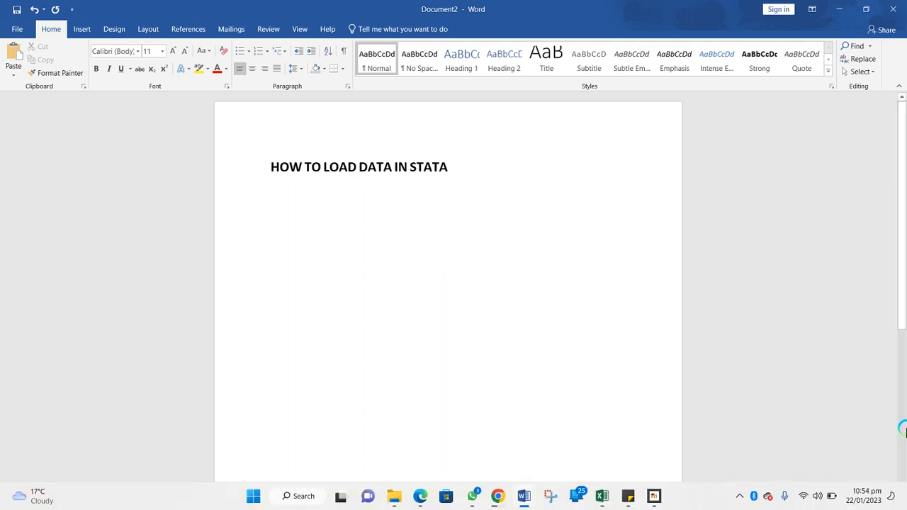
Launch StataMP-64 from its desktop shortcut and return to the Word document
key(super+d)
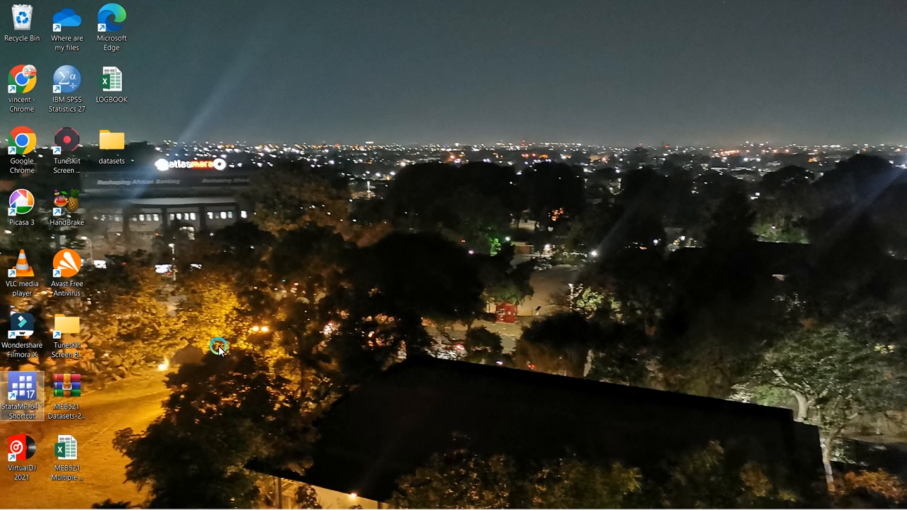
double_click(38, 381)
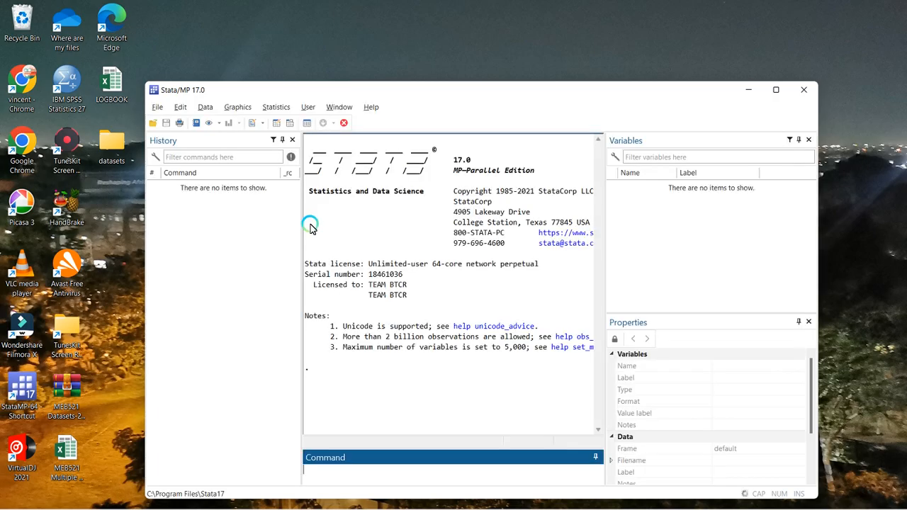
key(alt+Tab)
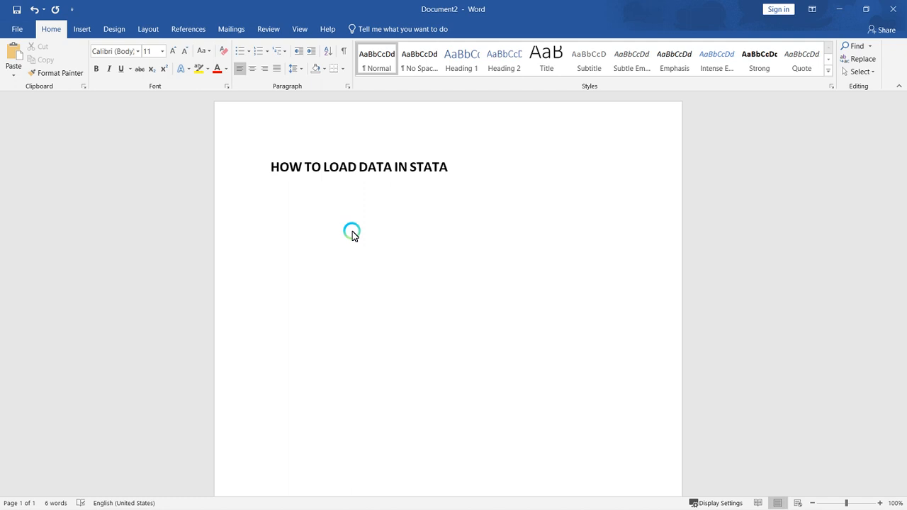
Add the word "Open" below the heading, enlarged to font size 16 and with a capital first letter
text(open)
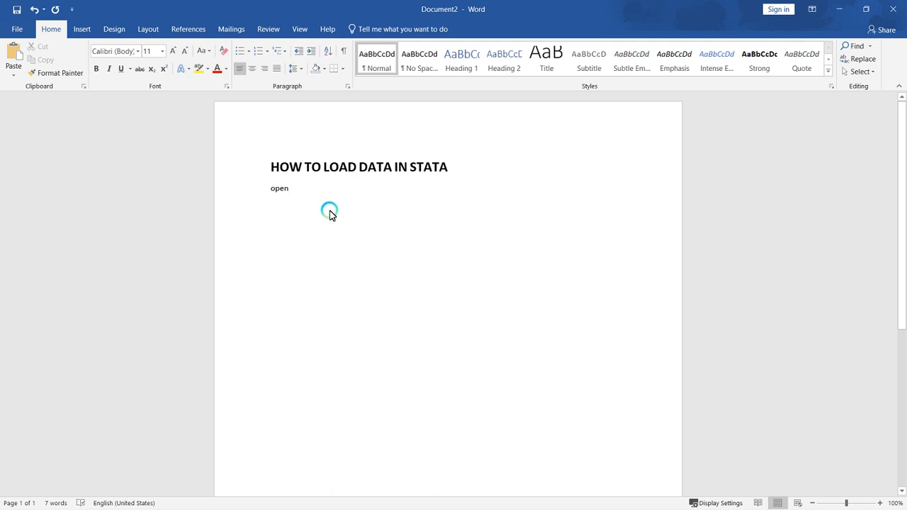
drag(291, 190, 268, 192)
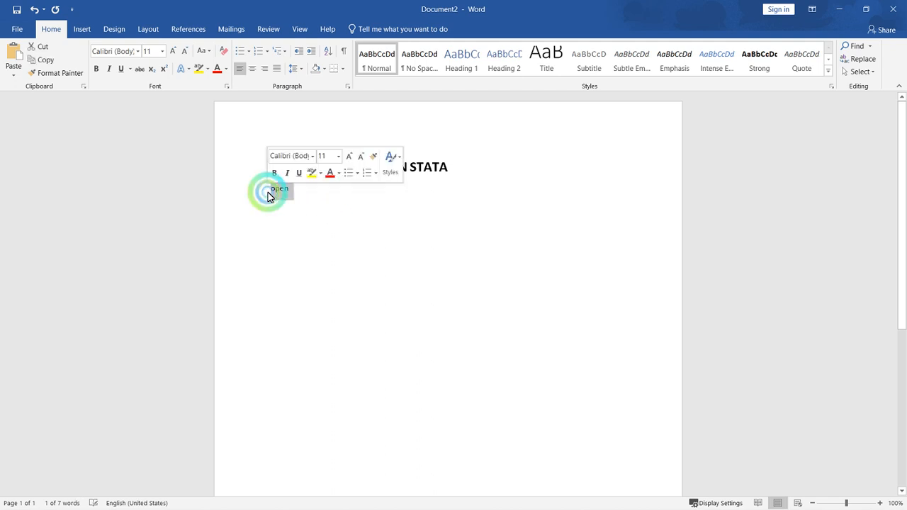
key(ctrl+shift+period)
key(ctrl+shift+period)
key(ctrl+shift+period)
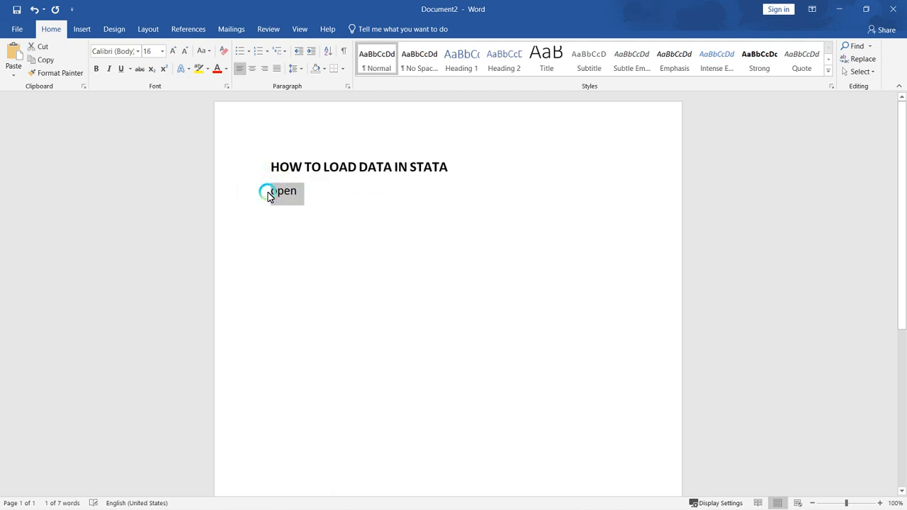
click(310, 197)
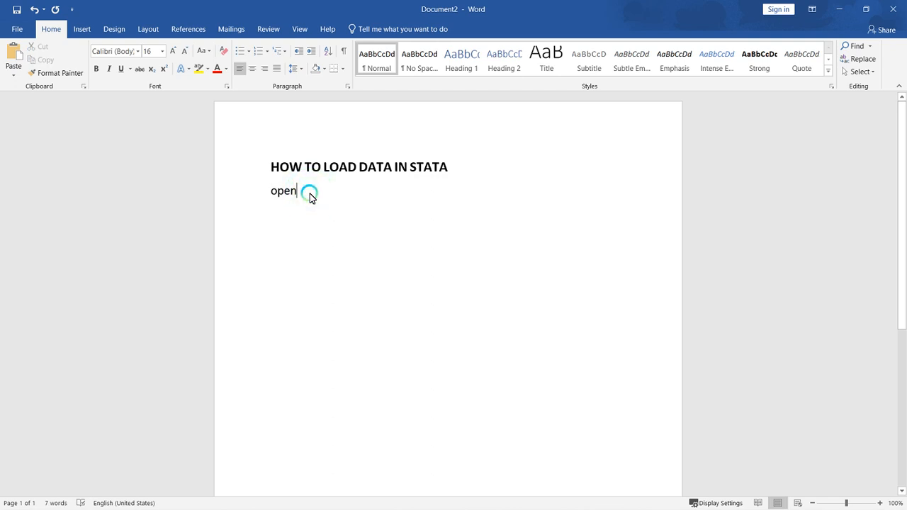
key(shift+F3)
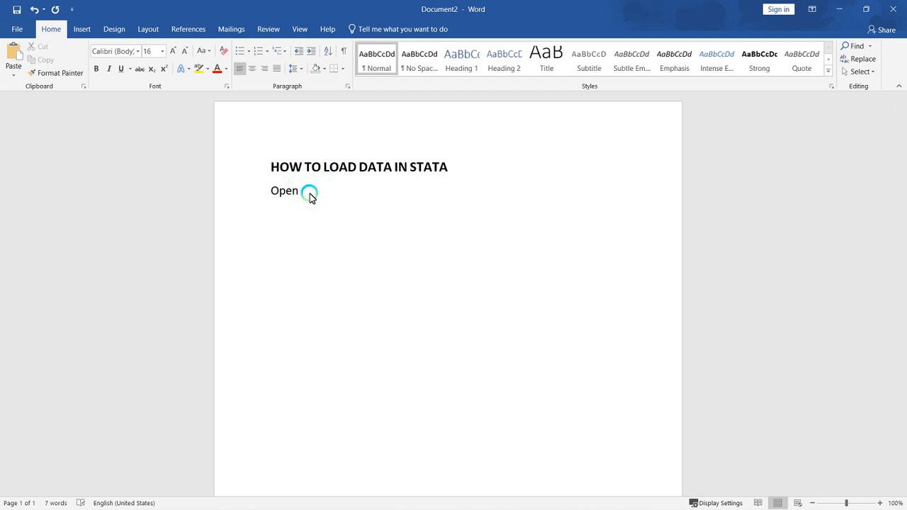
Write the example file name stata_data.dta after "Open" and begin a new line
text(stata_data.dta)
key(Return)
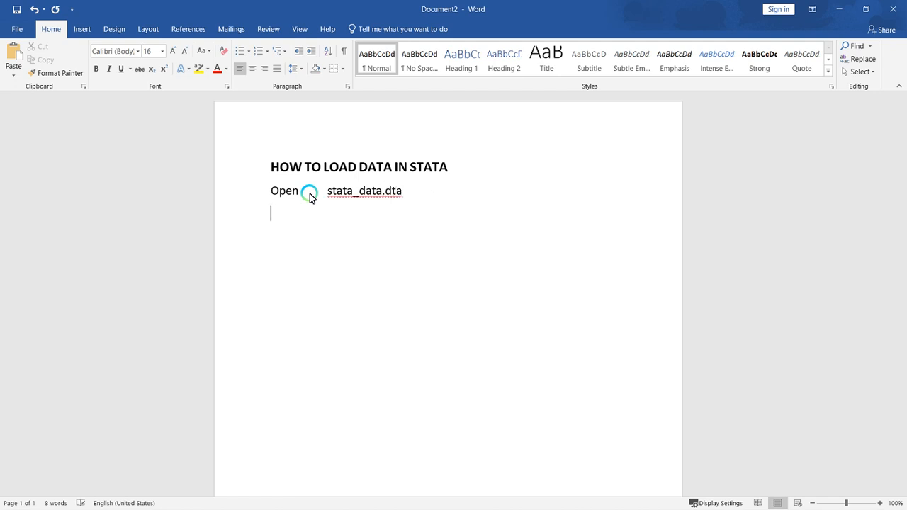
Add the line "Extensions_files" and correct it to the suggested "Extensions files"
text(extensions_files)
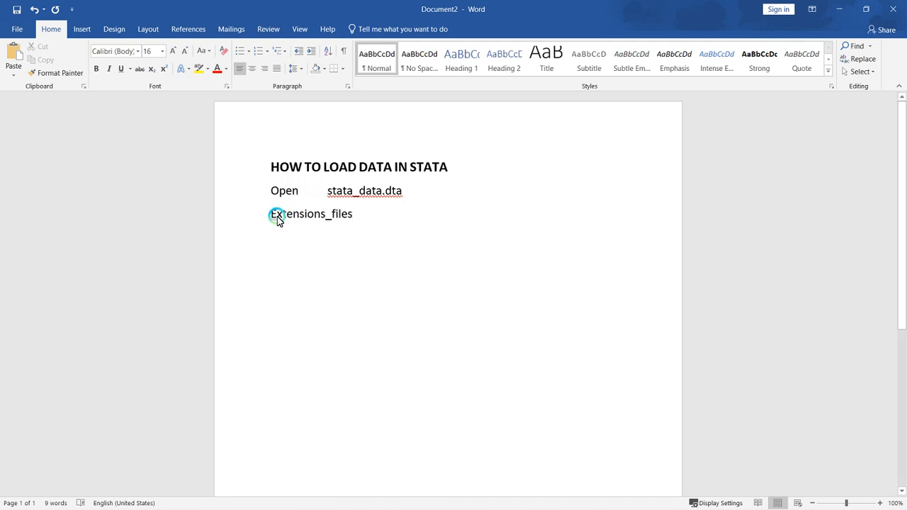
drag(271, 215, 282, 214)
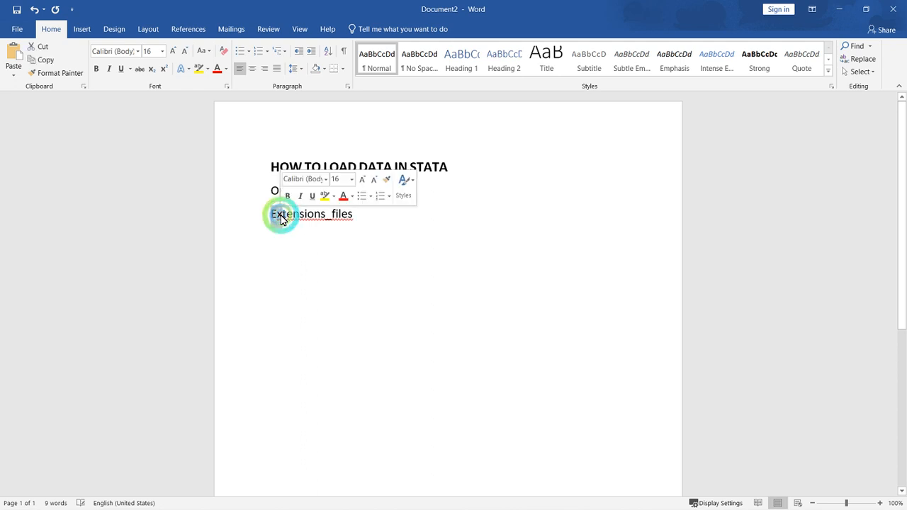
click(283, 215)
right_click(287, 221)
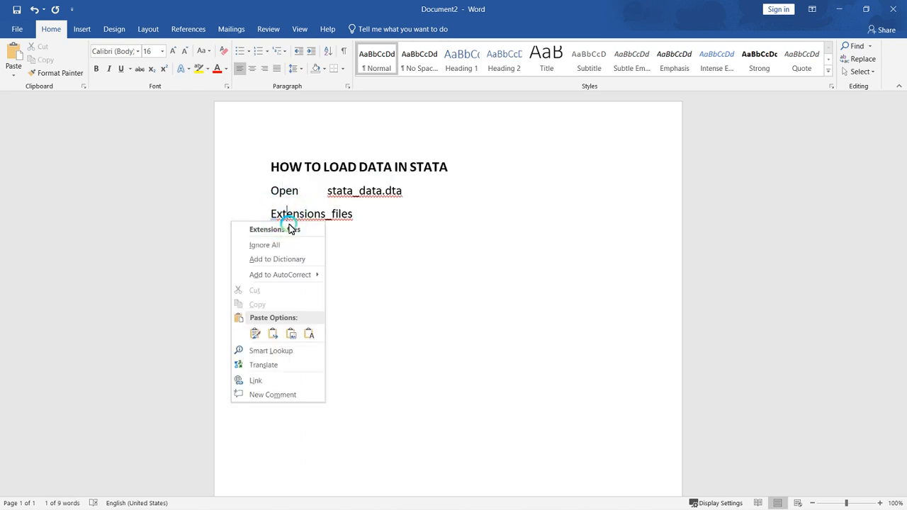
click(274, 222)
right_click(291, 221)
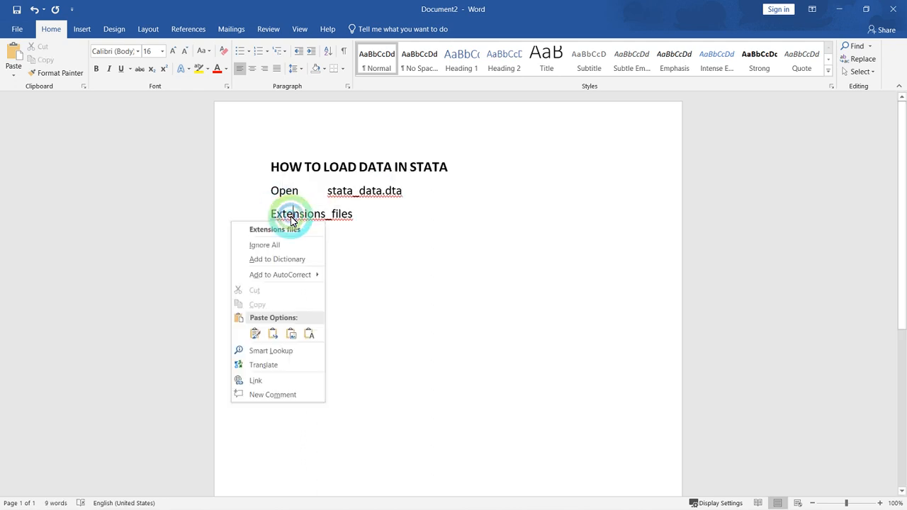
click(288, 229)
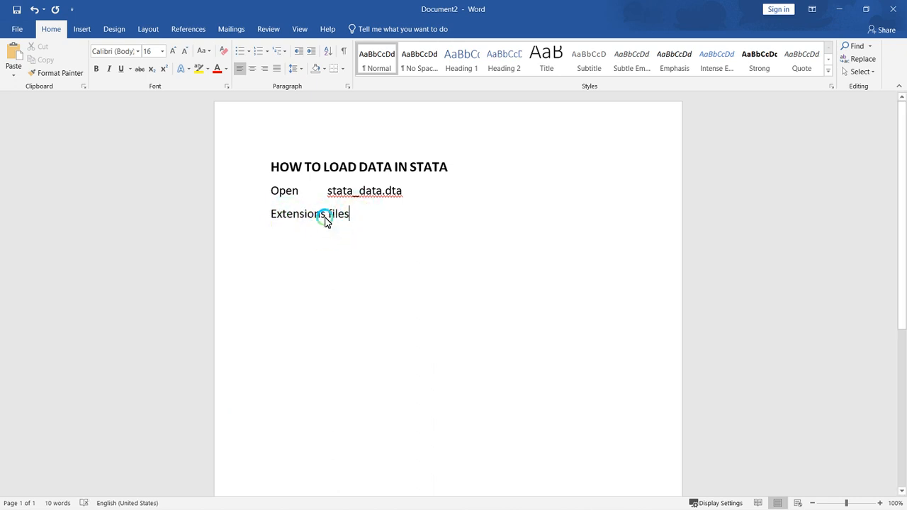
Add "Filename.dta" on a new line below "Extensions files" as the Stata data file example
click(326, 217)
click(348, 215)
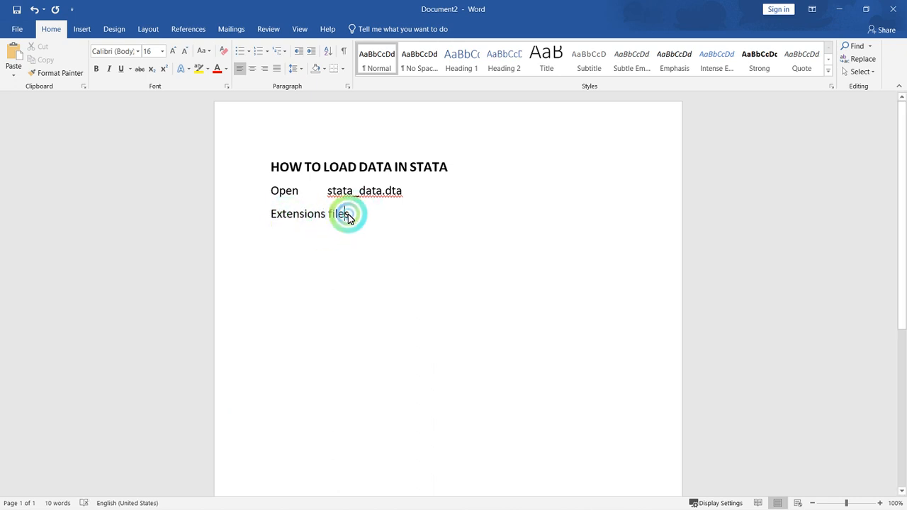
click(354, 217)
key(Return)
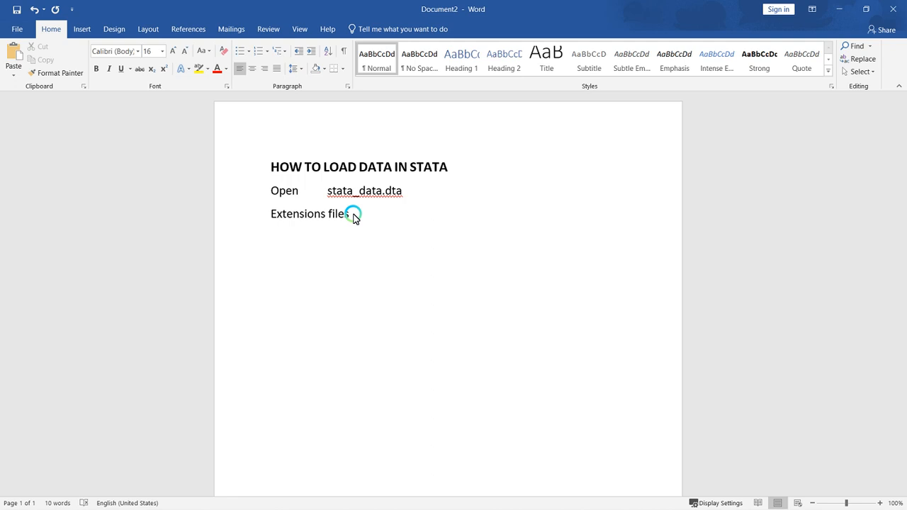
text(filename.dta)
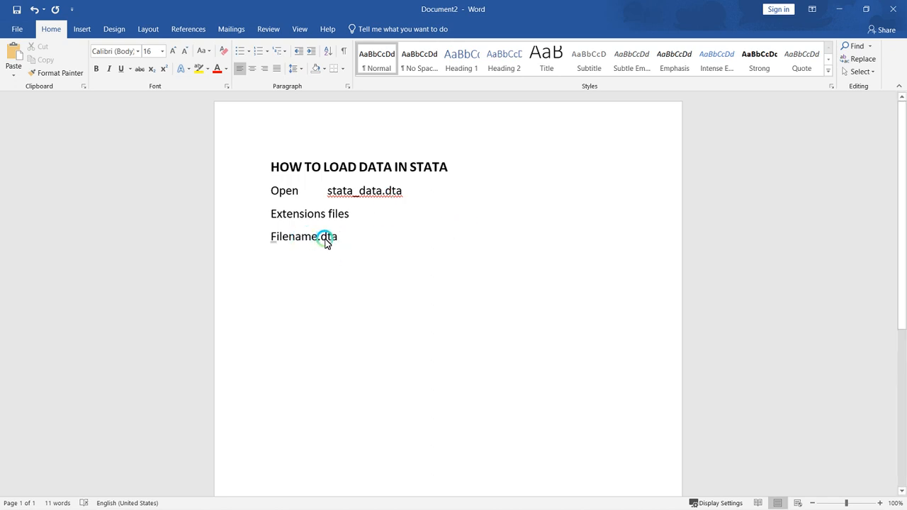
key(Return)
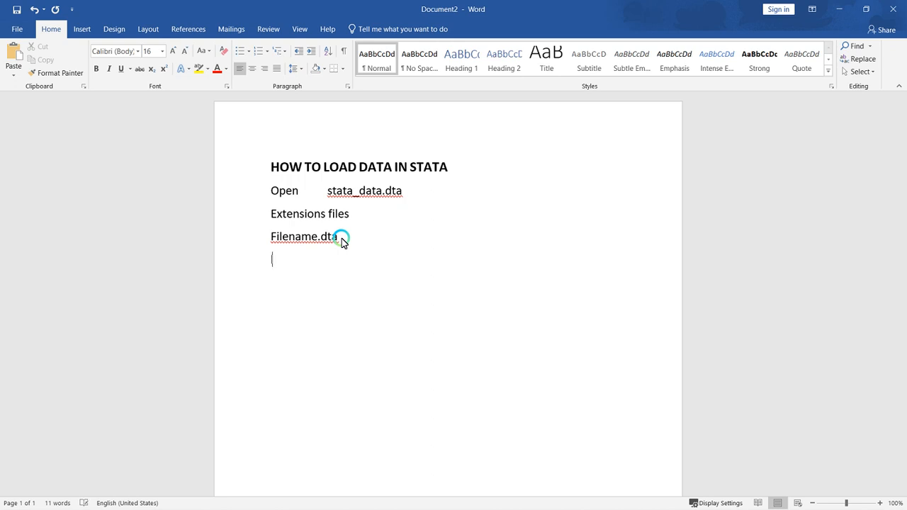
List the log and do-file extensions on separate lines as "Logfiles.log" and "Dofiles.do"
text(logfiles.log)
key(Return)
text(dofiles.)
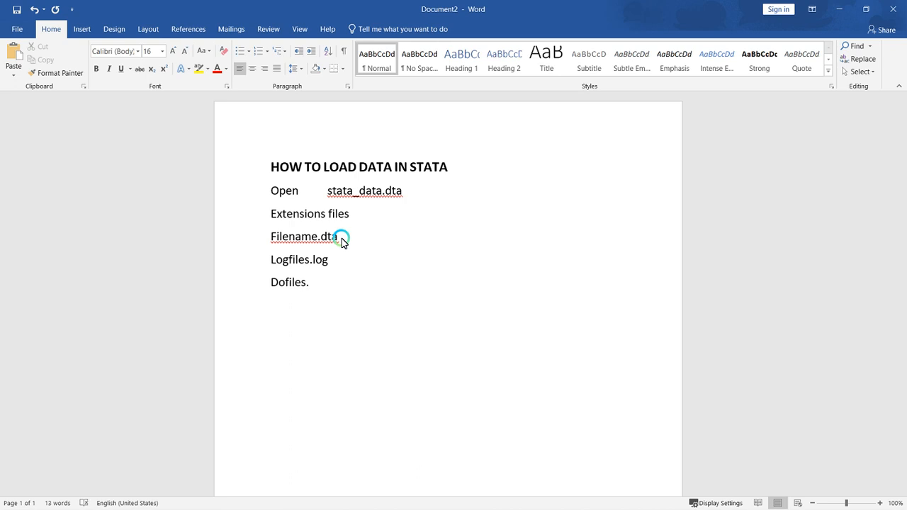
text(do)
key(Return)
Add the Excel extension to the list as "Excelsfiles.xlsx" and begin a new line
text(excelsfiles.)
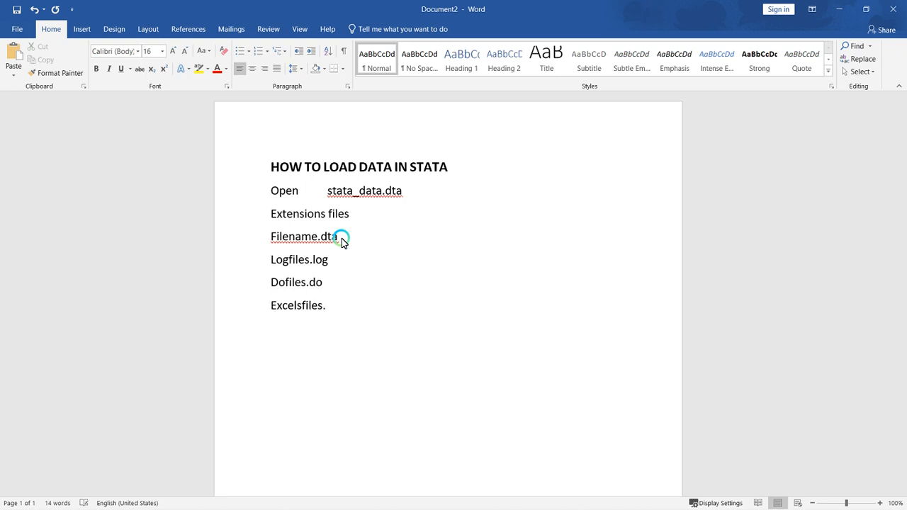
text(xlsx)
key(Return)
Add the text file extension to the list as "Textfiles.text" and begin a new line
text(textfiles.)
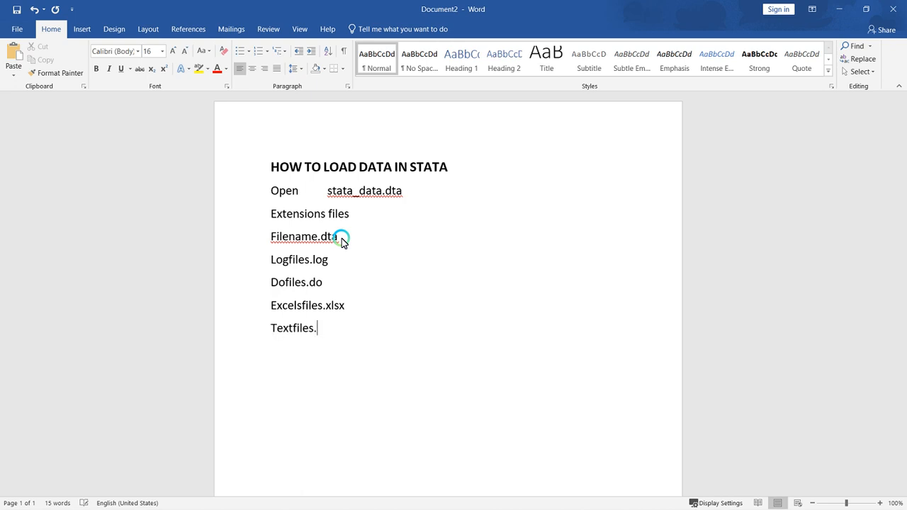
text(tex)
text(t)
key(Return)
Add the entries "Csvfiles." and "Spssdatafiles.sav" on separate lines at the end of the list
text(csvfiles)
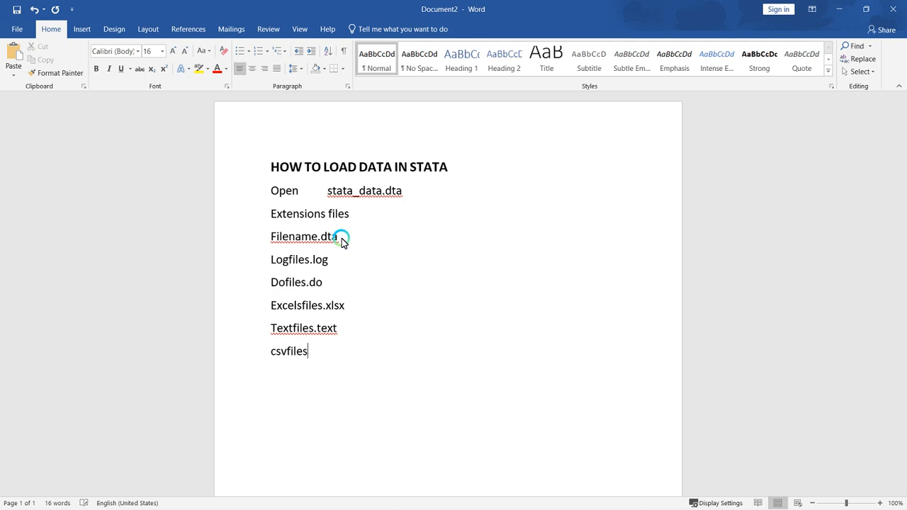
text(.)
key(Return)
text(spss)
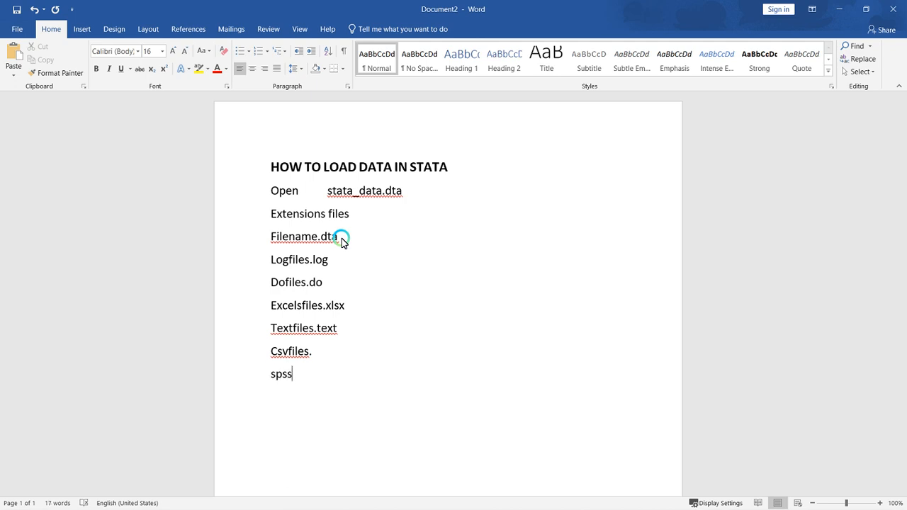
text(datafiles.sav)
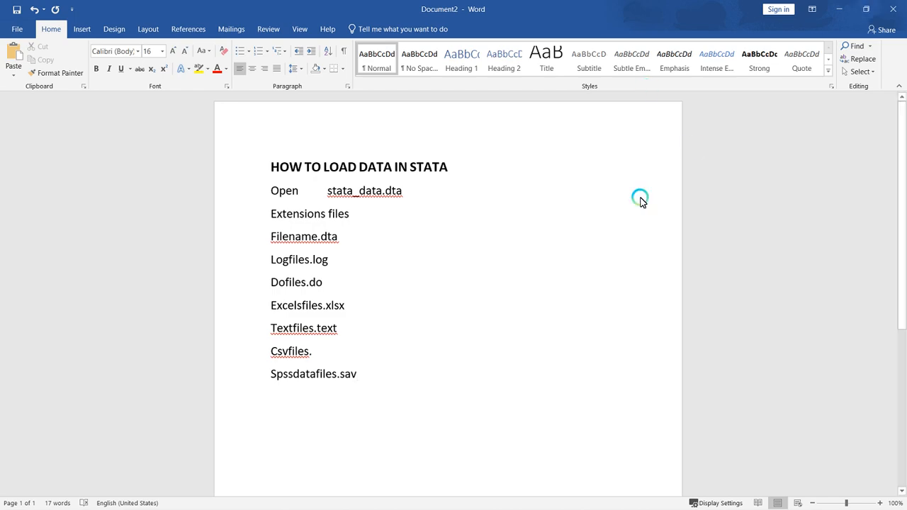
Switch from the Word document to the running Stata window
key(super+d)
mouse_move(468, 508)
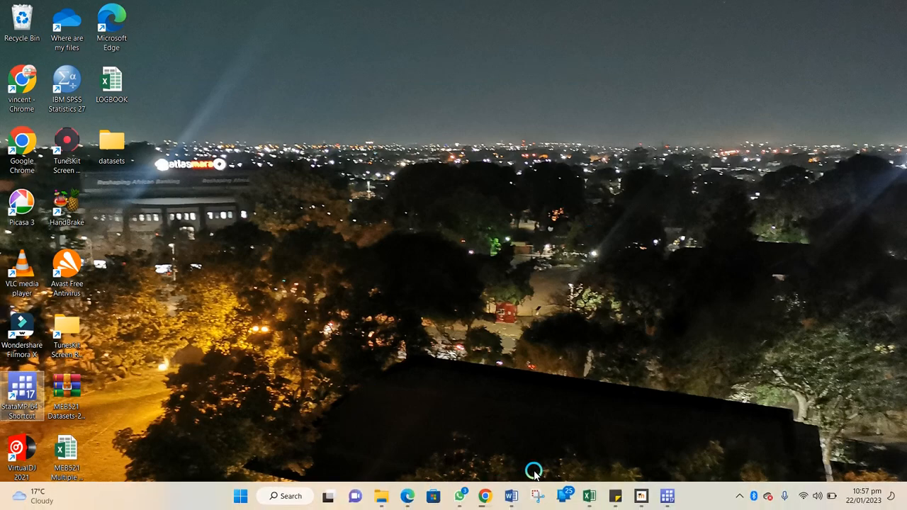
click(669, 494)
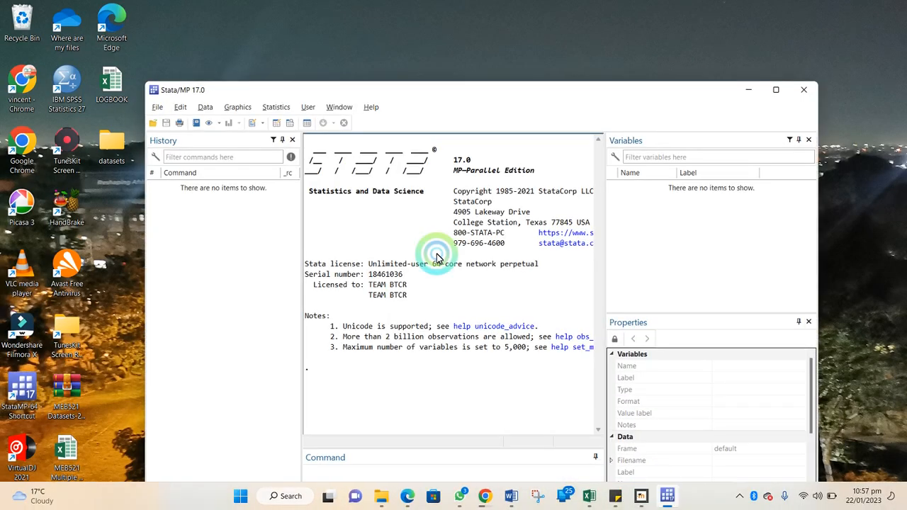
Browse to the datasets folder on the Desktop for Stata files to open, select age, and dismiss the dialog
click(159, 108)
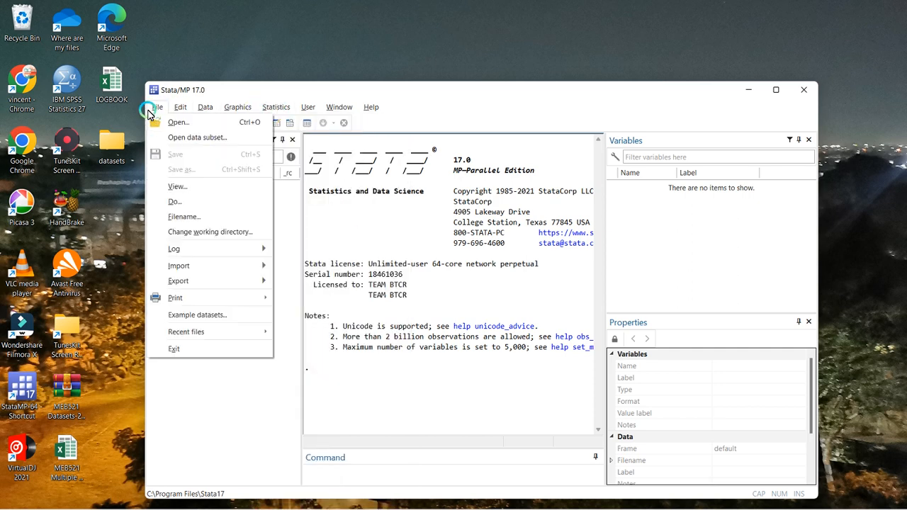
click(180, 125)
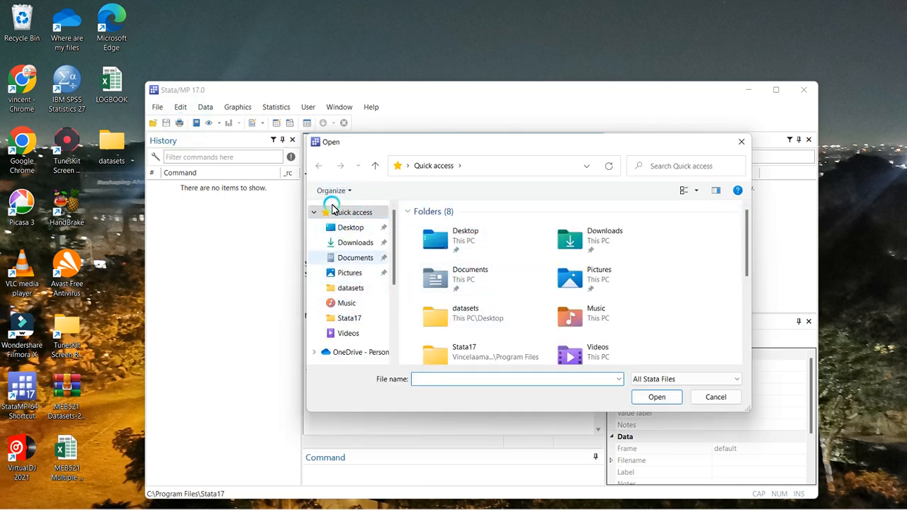
double_click(466, 247)
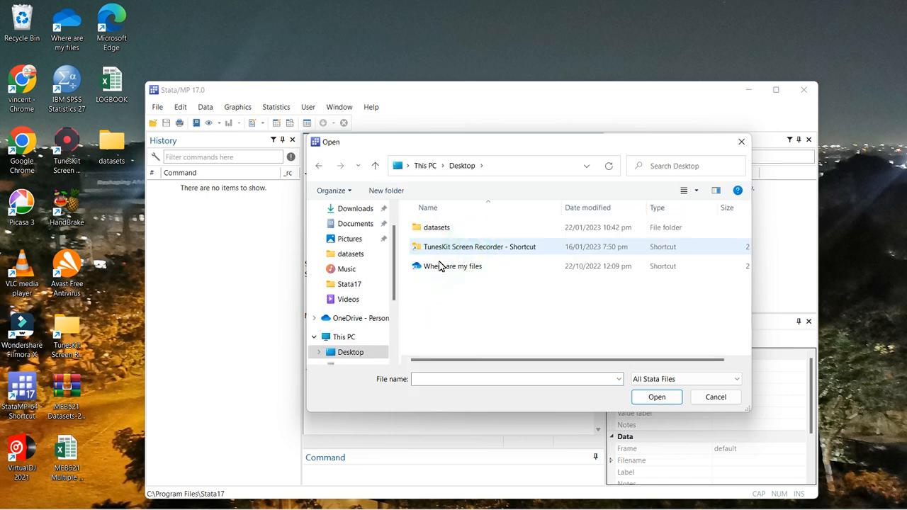
click(445, 228)
double_click(443, 229)
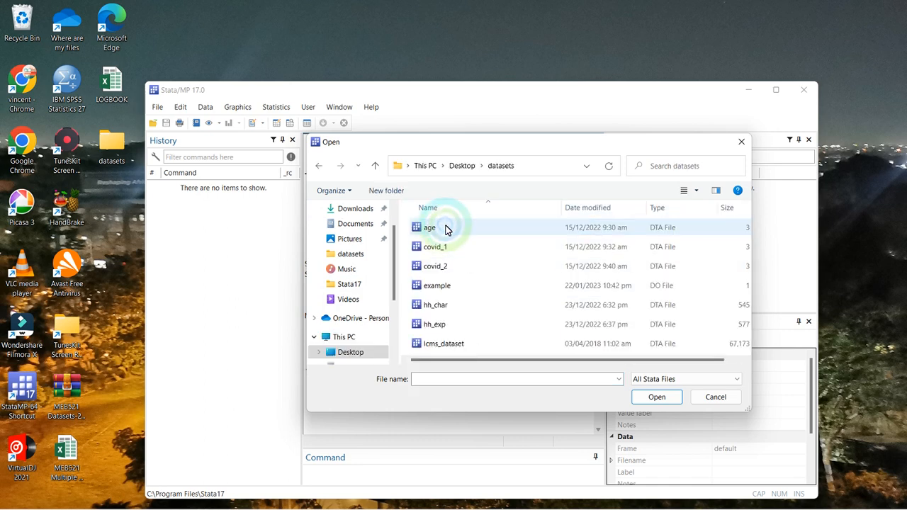
click(435, 231)
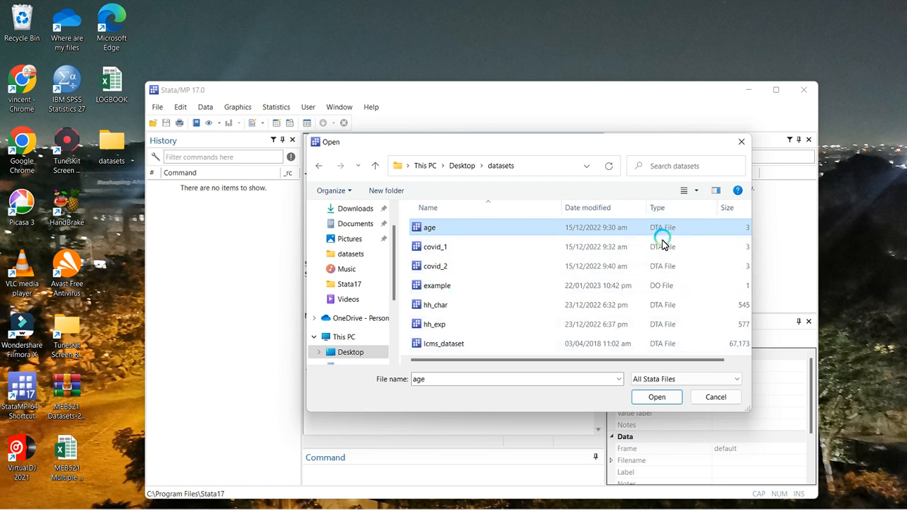
click(713, 397)
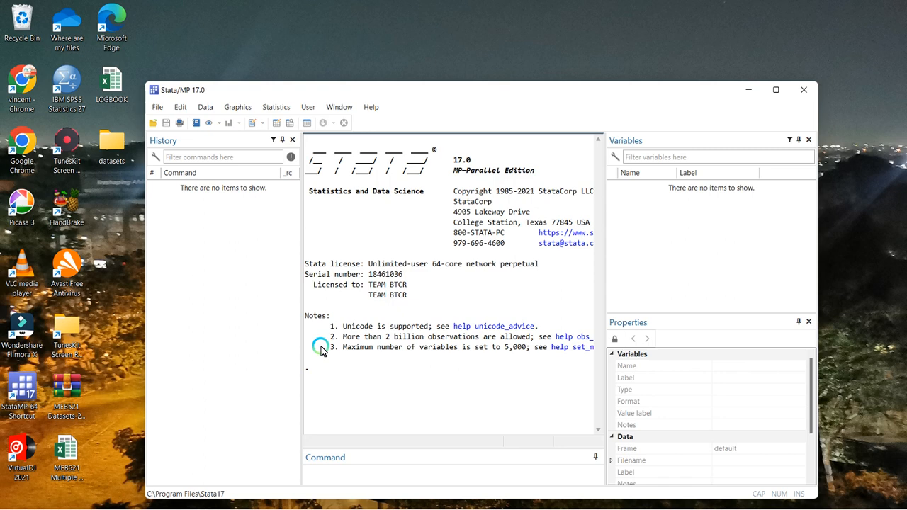
Start an Excel spreadsheet import and load the Desktop file MEB521 Multiple Regression Analysis Dataset Example as its source
click(163, 107)
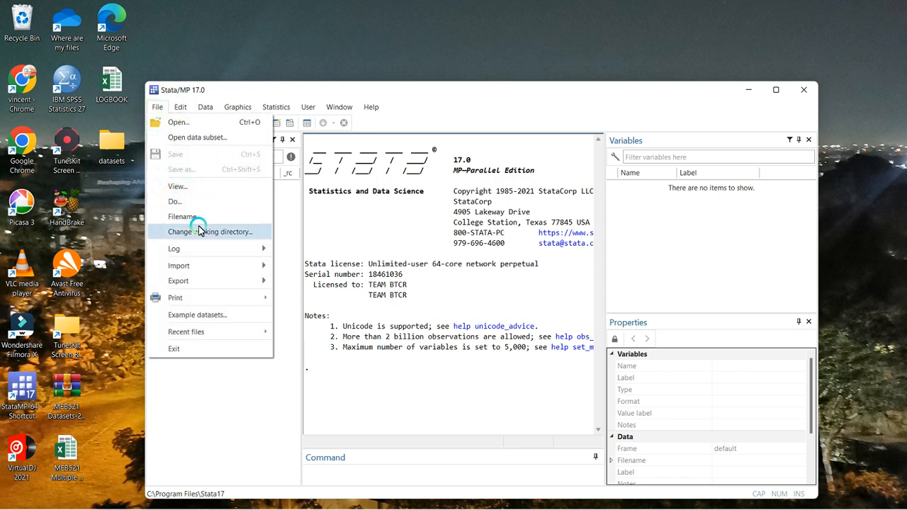
mouse_move(205, 265)
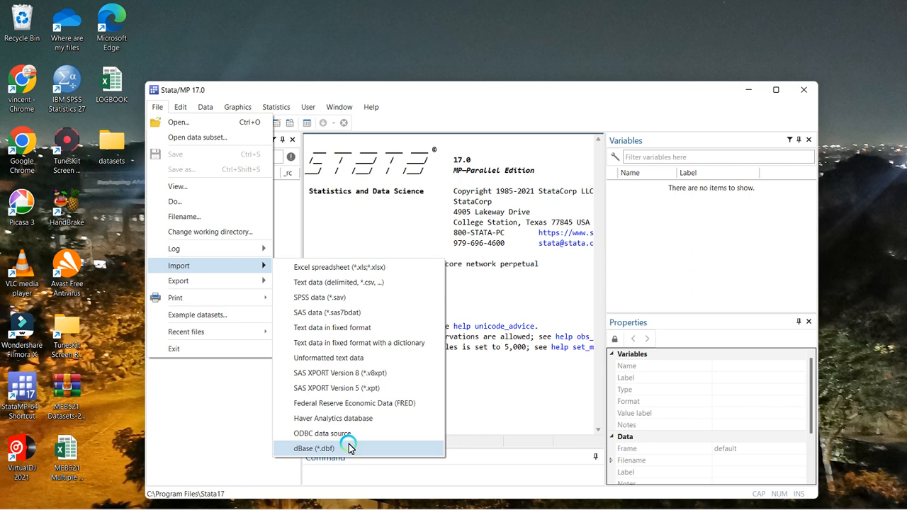
click(328, 269)
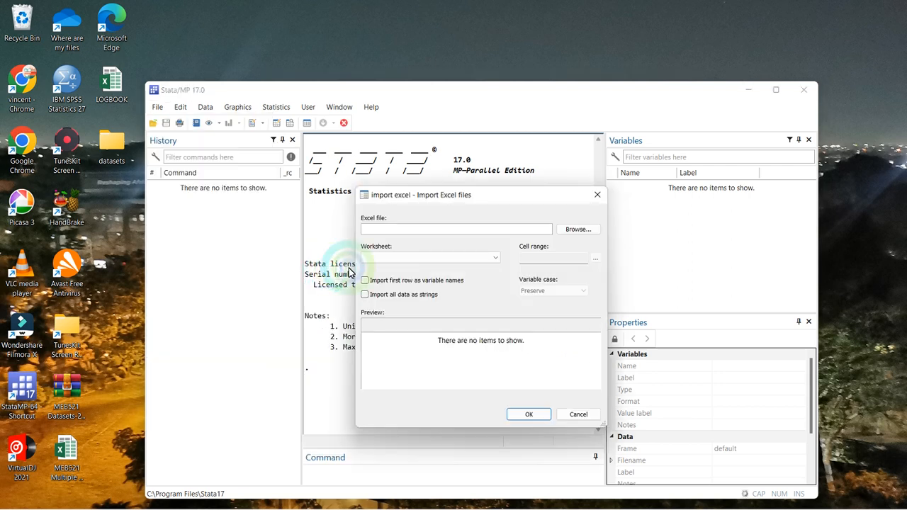
click(577, 230)
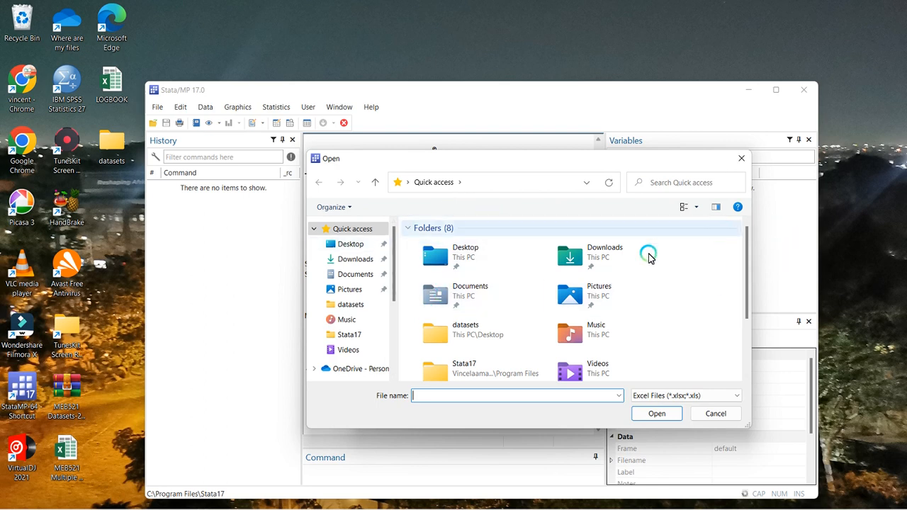
click(355, 244)
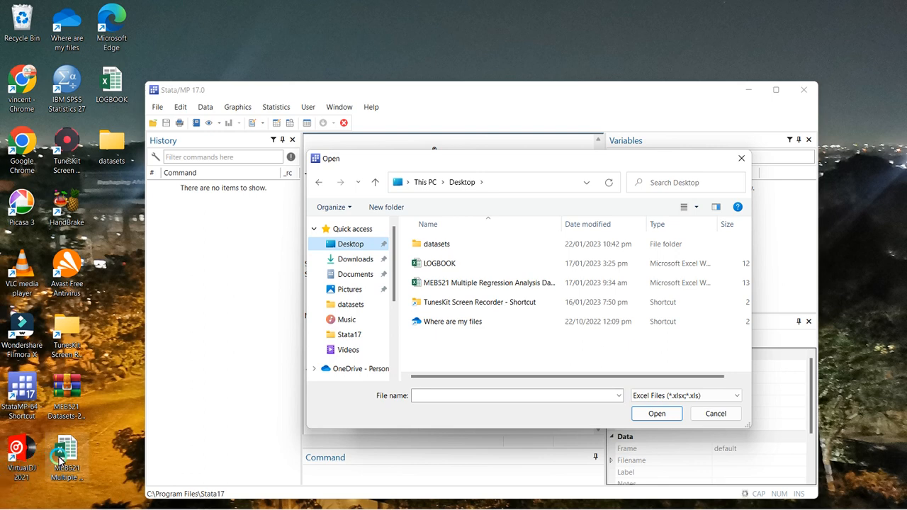
click(461, 284)
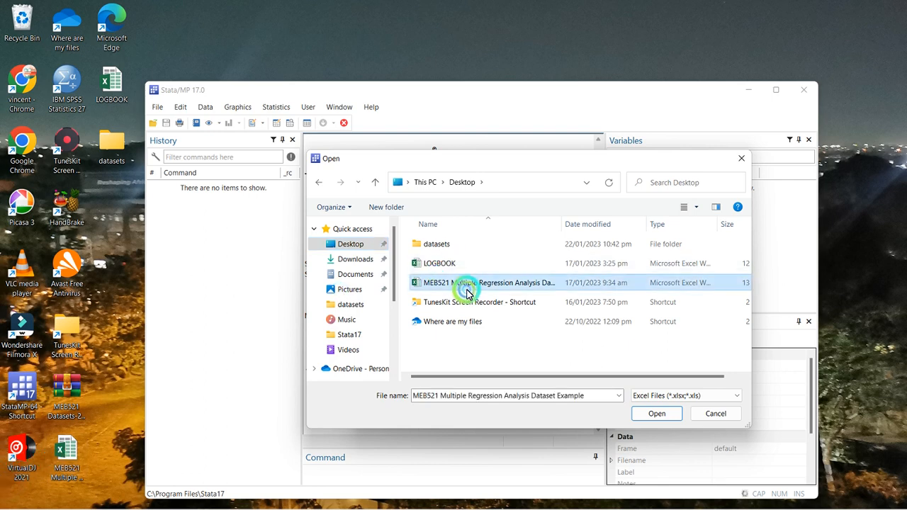
click(684, 396)
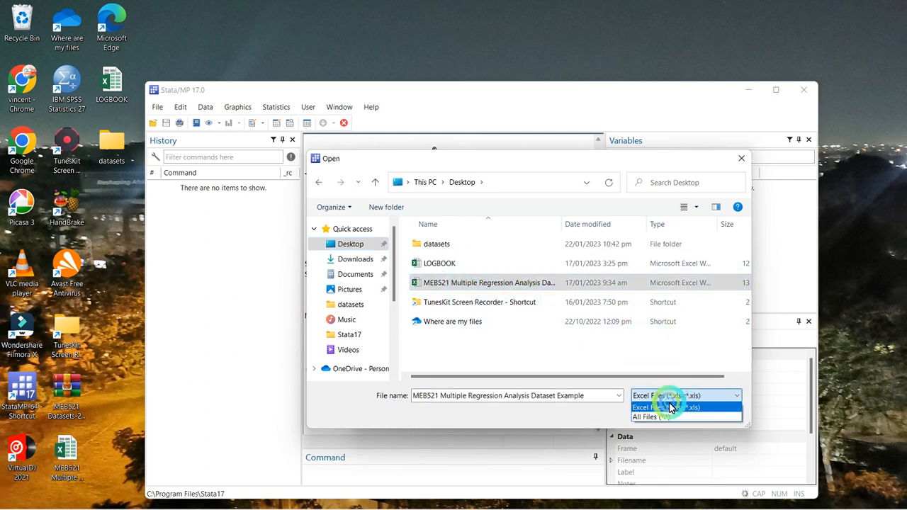
click(606, 419)
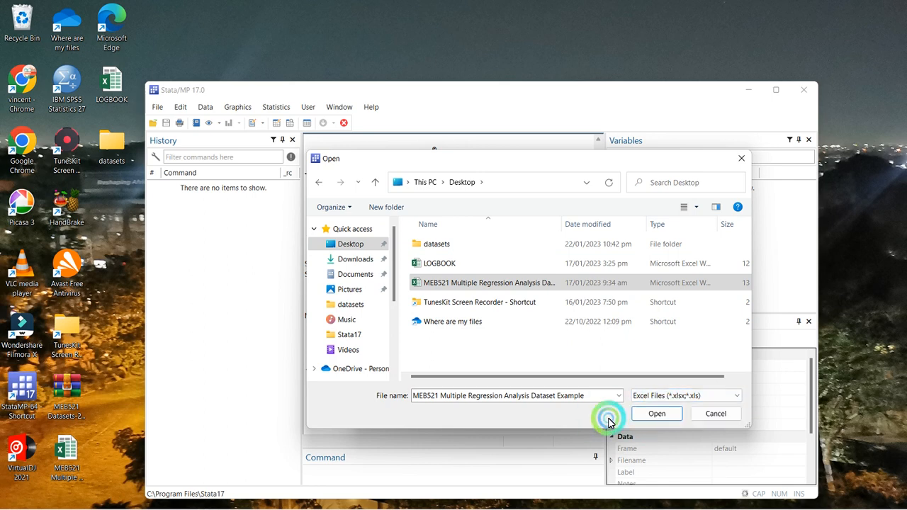
click(661, 415)
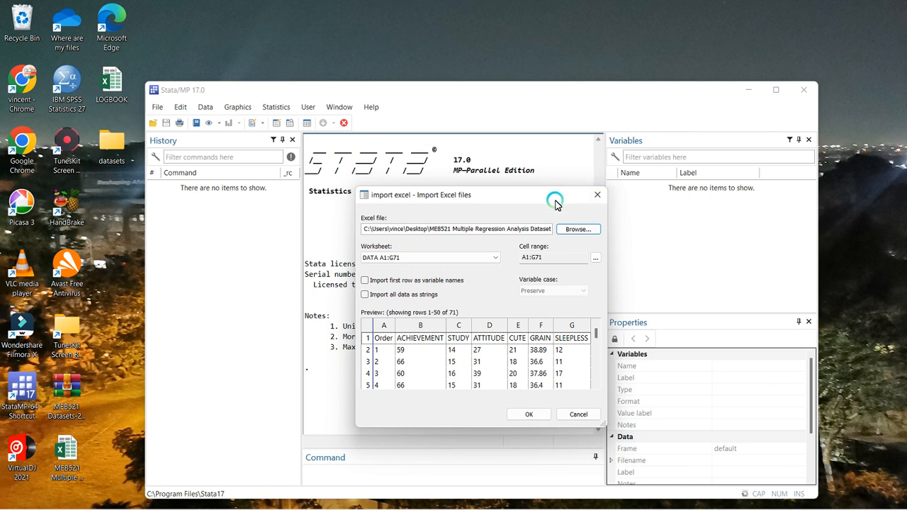
Try treating the first row as variable names, switch that option back off, and look through the data rows in the import preview
drag(554, 195, 519, 138)
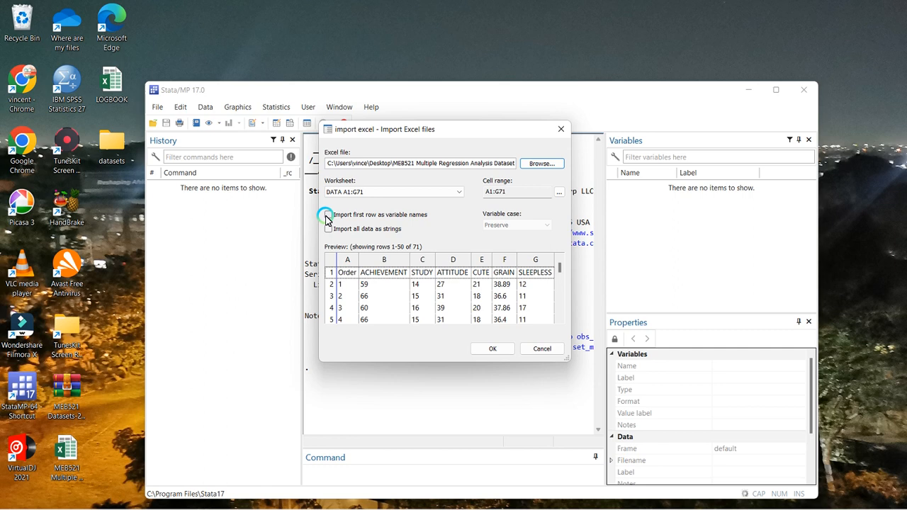
click(328, 215)
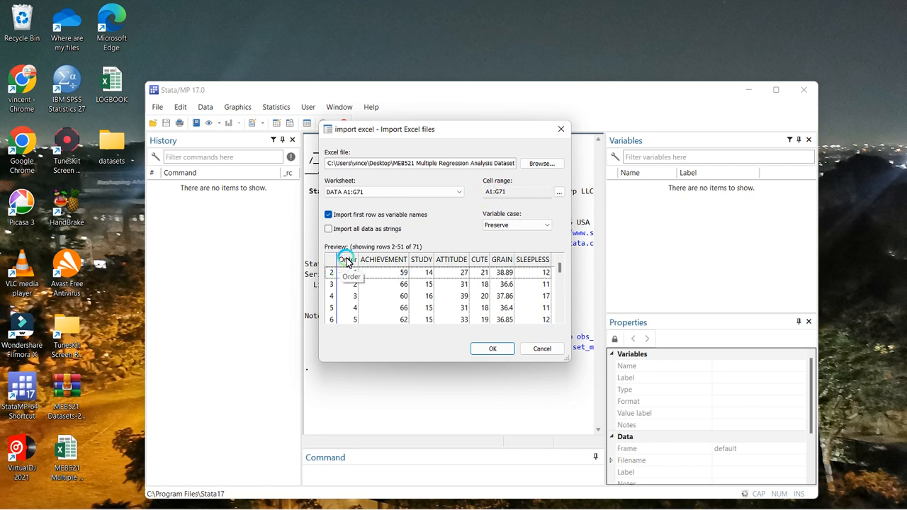
click(329, 214)
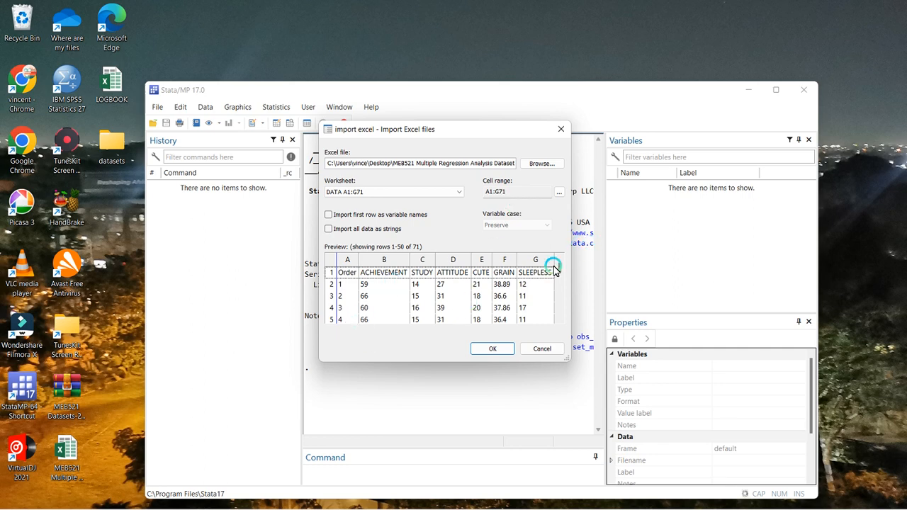
drag(560, 265, 561, 312)
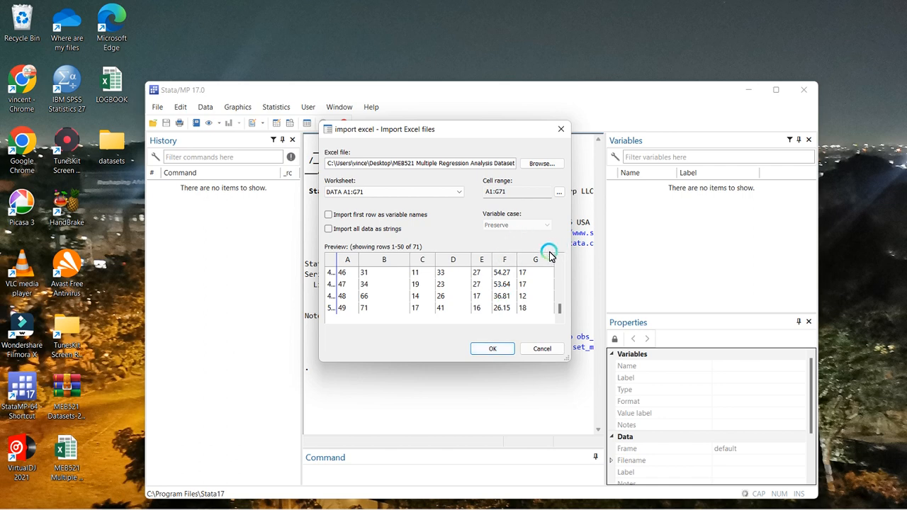
Inspect the upper-left and lower-right cells of the import's cell range and dismiss the range settings
click(559, 191)
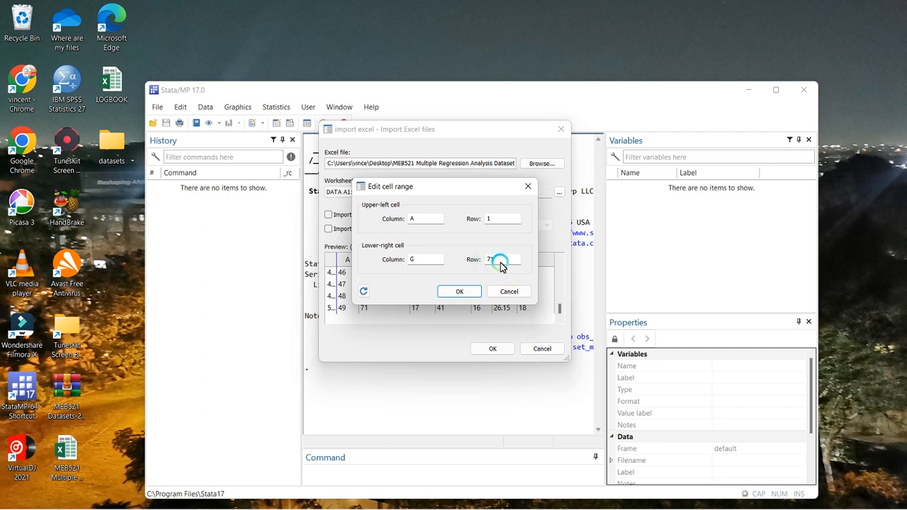
click(414, 263)
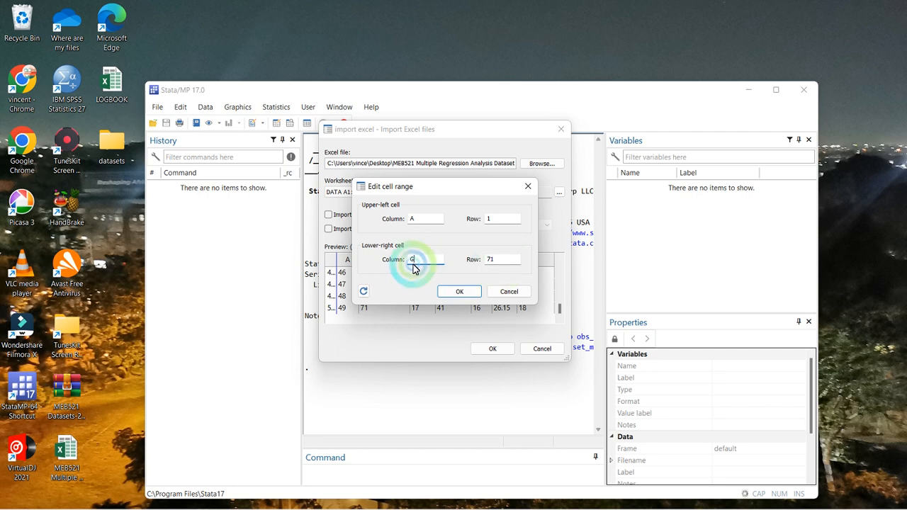
click(507, 291)
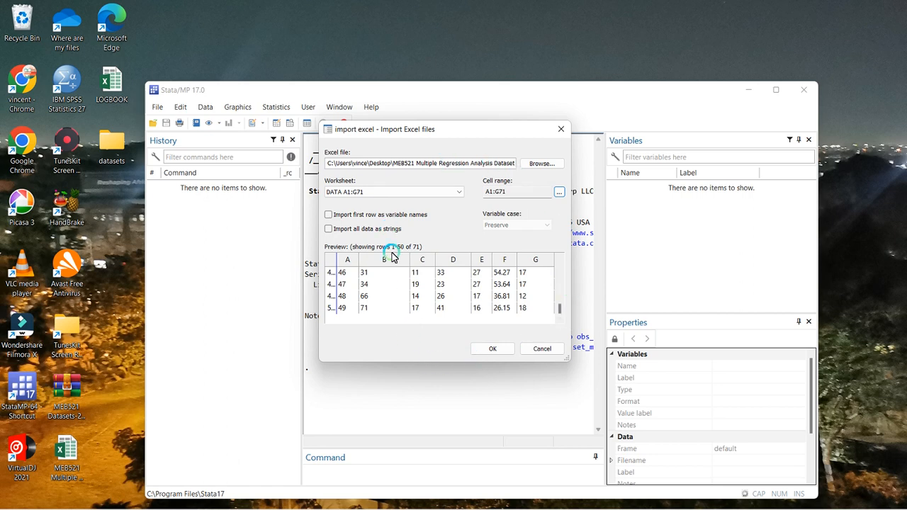
Import the DATA worksheet with its first row as variable names and maximize the Stata window
click(328, 216)
click(500, 348)
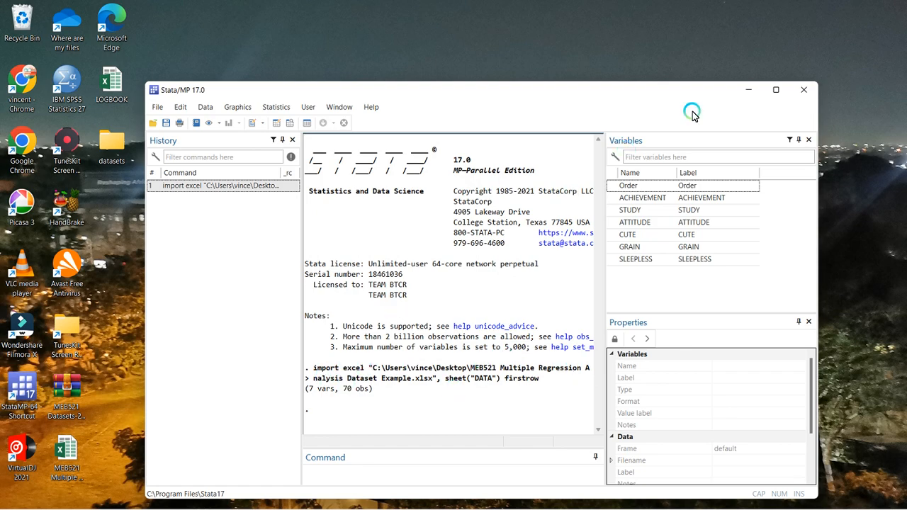
click(777, 92)
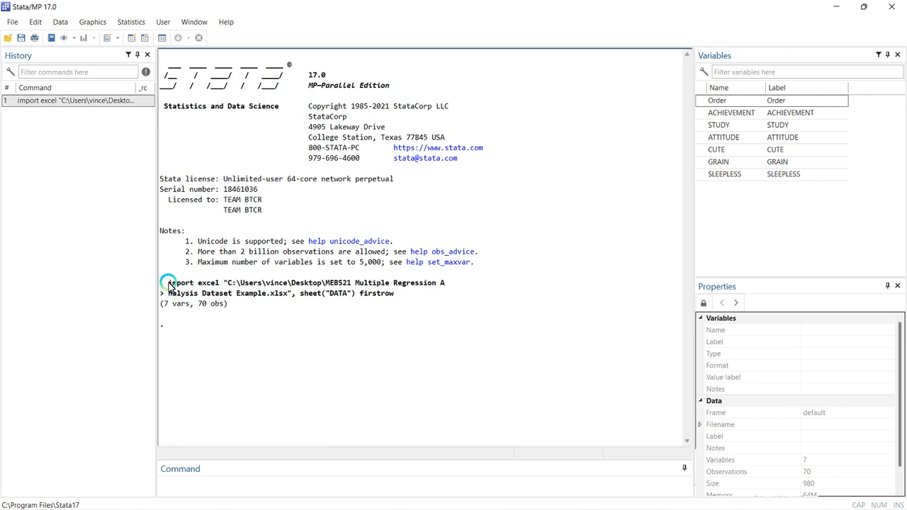
Exit Stata without saving the imported data
mouse_move(271, 505)
click(891, 7)
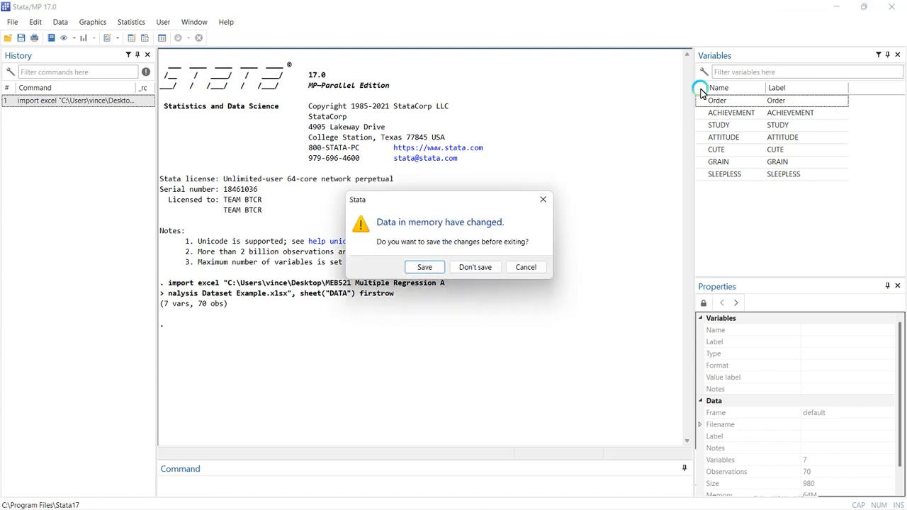
click(480, 267)
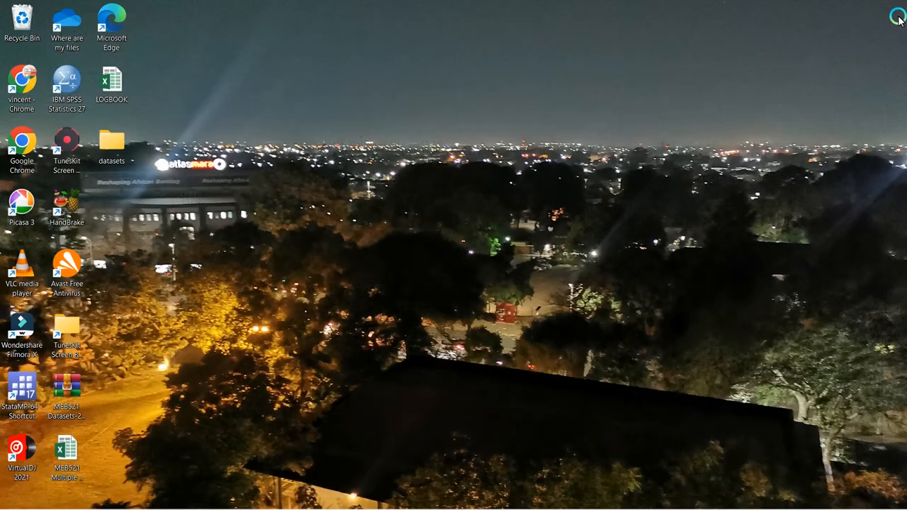
mouse_move(666, 506)
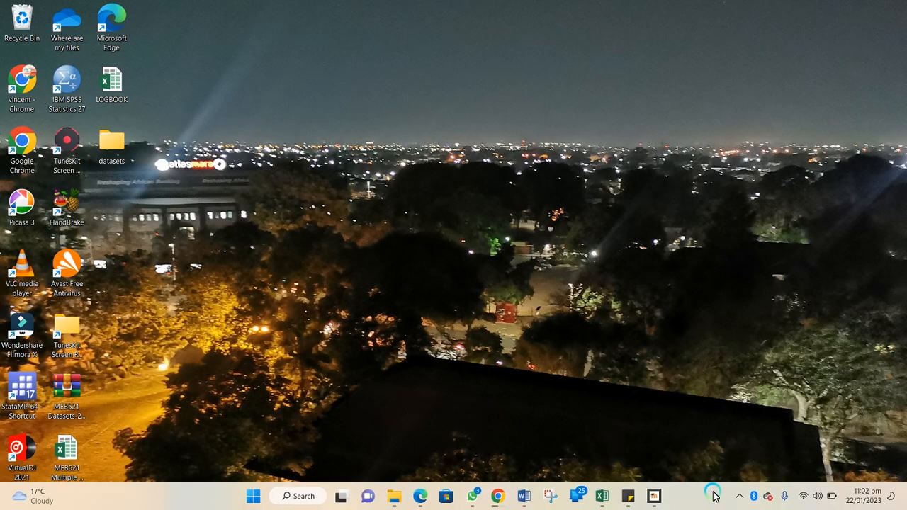
click(741, 498)
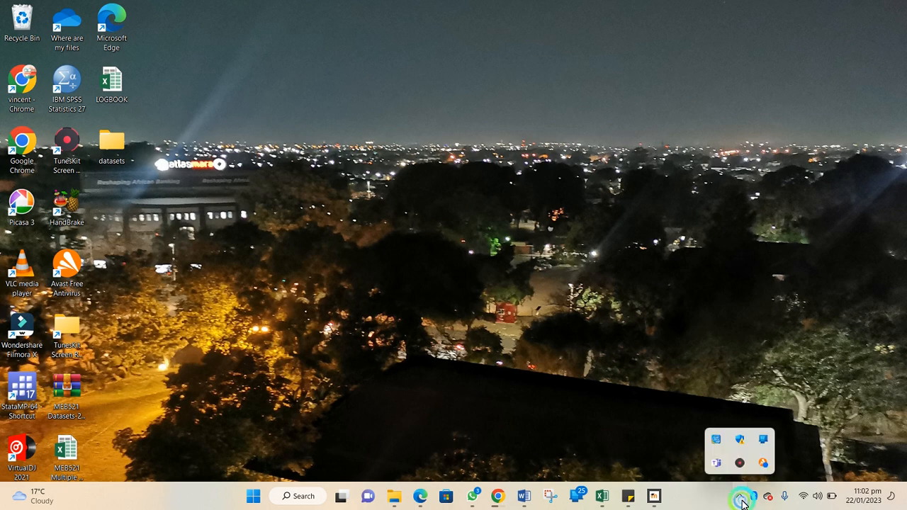
click(741, 468)
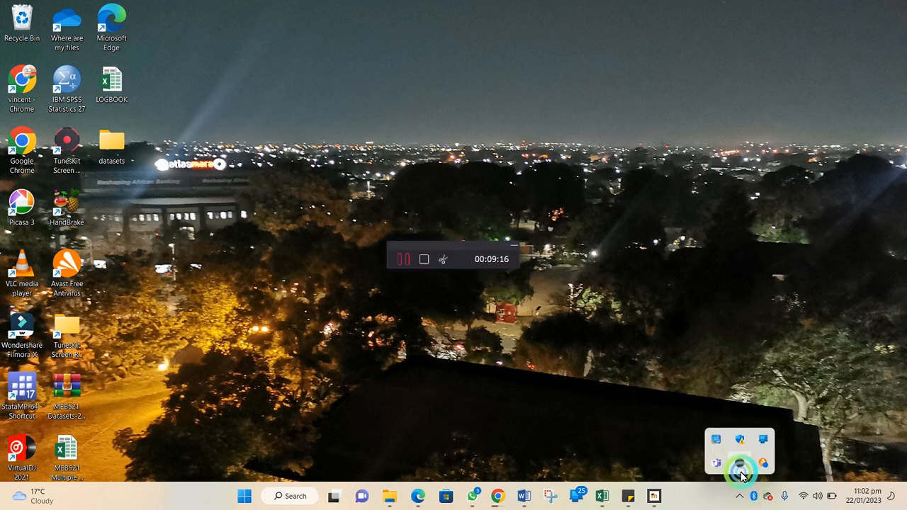